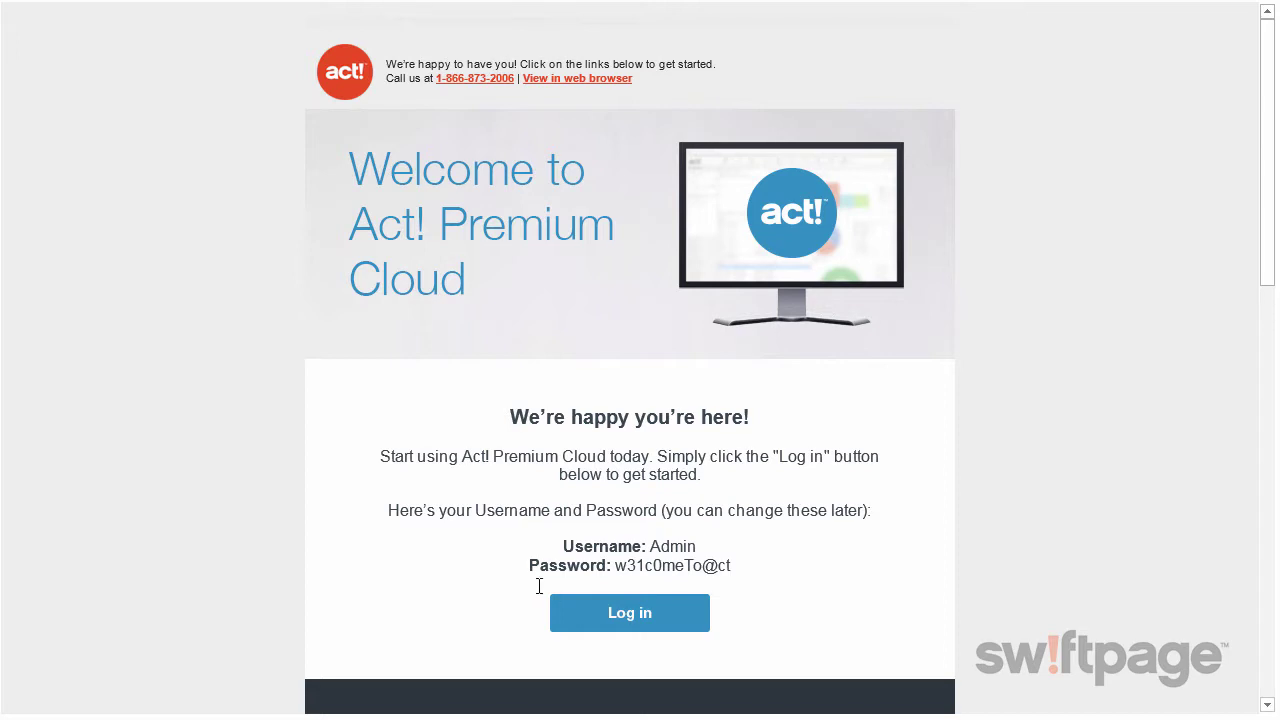
Scroll down the welcome email to the Act! database or spreadsheet migration upload form.
{"action": "scroll", "coordinate": [532, 571], "scroll_direction": "down", "scroll_amount": 2}
{"action": "scroll", "coordinate": [531, 572], "scroll_direction": "down", "scroll_amount": 5}
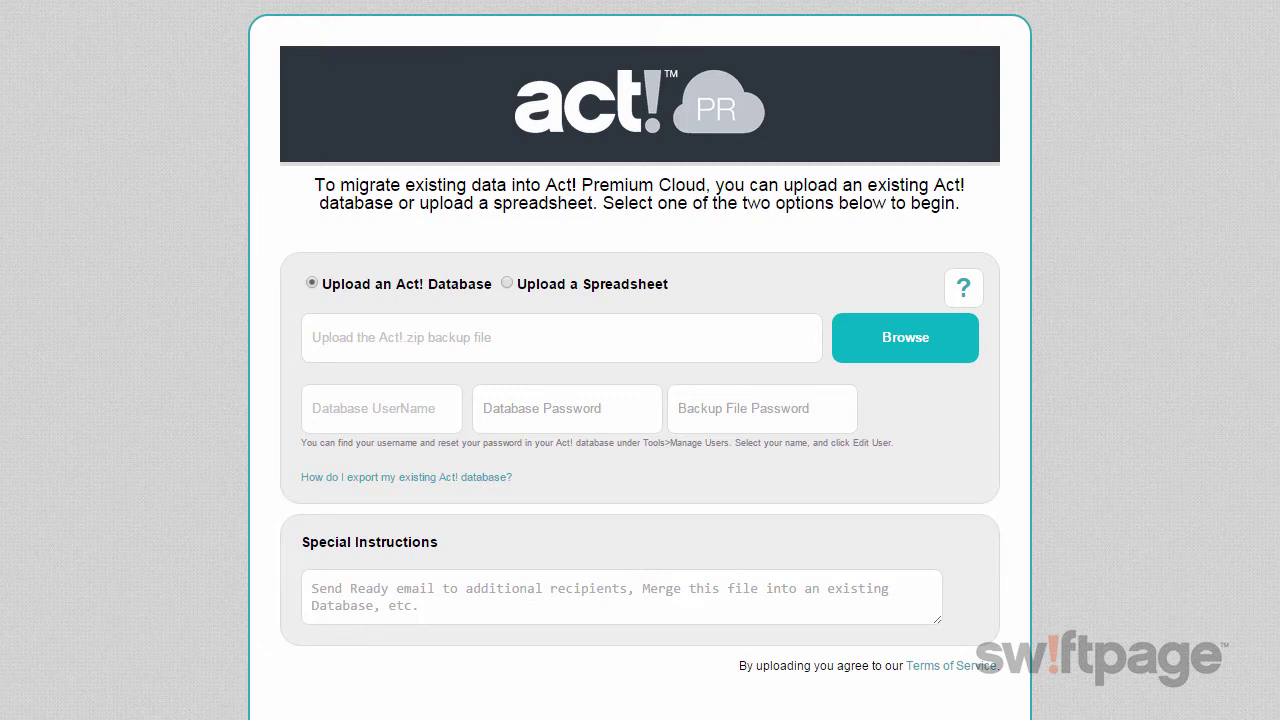
Scroll down and back up through the data-migration page.
{"action": "scroll", "coordinate": [130, 226], "scroll_direction": "down", "scroll_amount": 2}
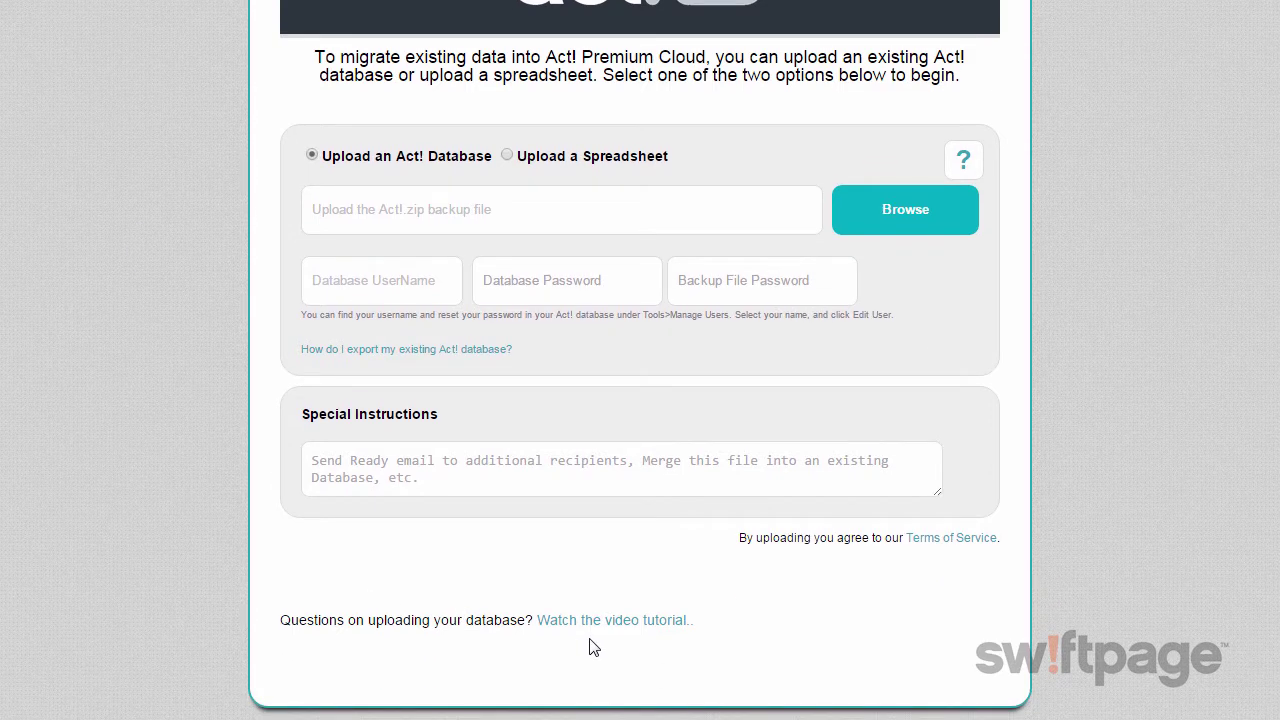
{"action": "scroll", "coordinate": [878, 590], "scroll_direction": "up", "scroll_amount": 2}
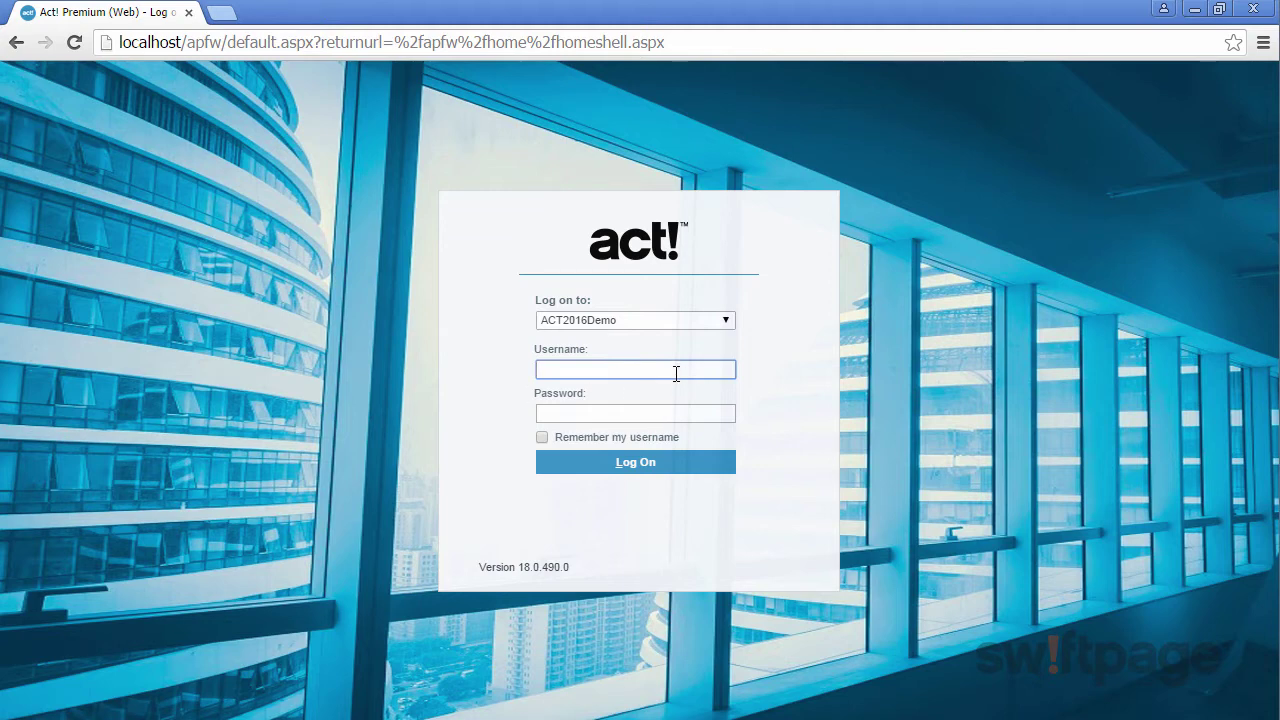
Log on to the ACT2016Demo database with the user's name and password.
{"action": "type", "text": "Chris Huffman"}
{"action": "left_click", "coordinate": [697, 409]}
{"action": "left_click", "coordinate": [628, 466]}
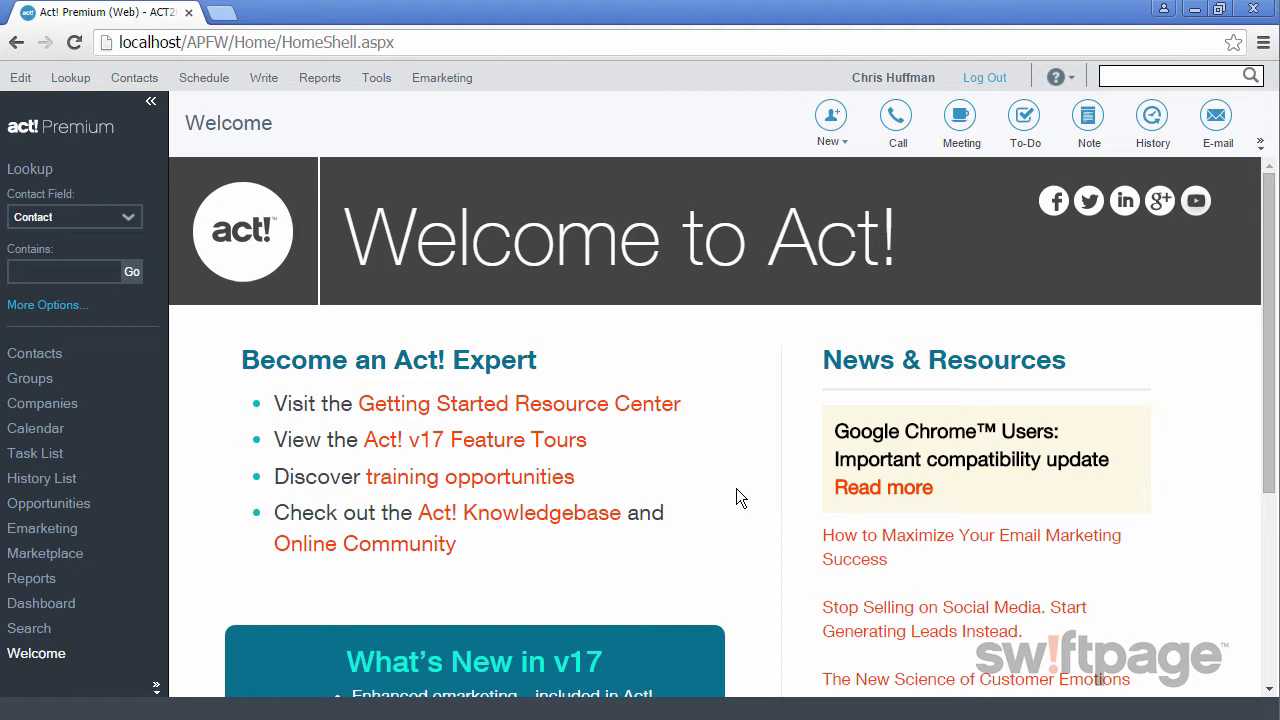
{"action": "left_click", "coordinate": [376, 80]}
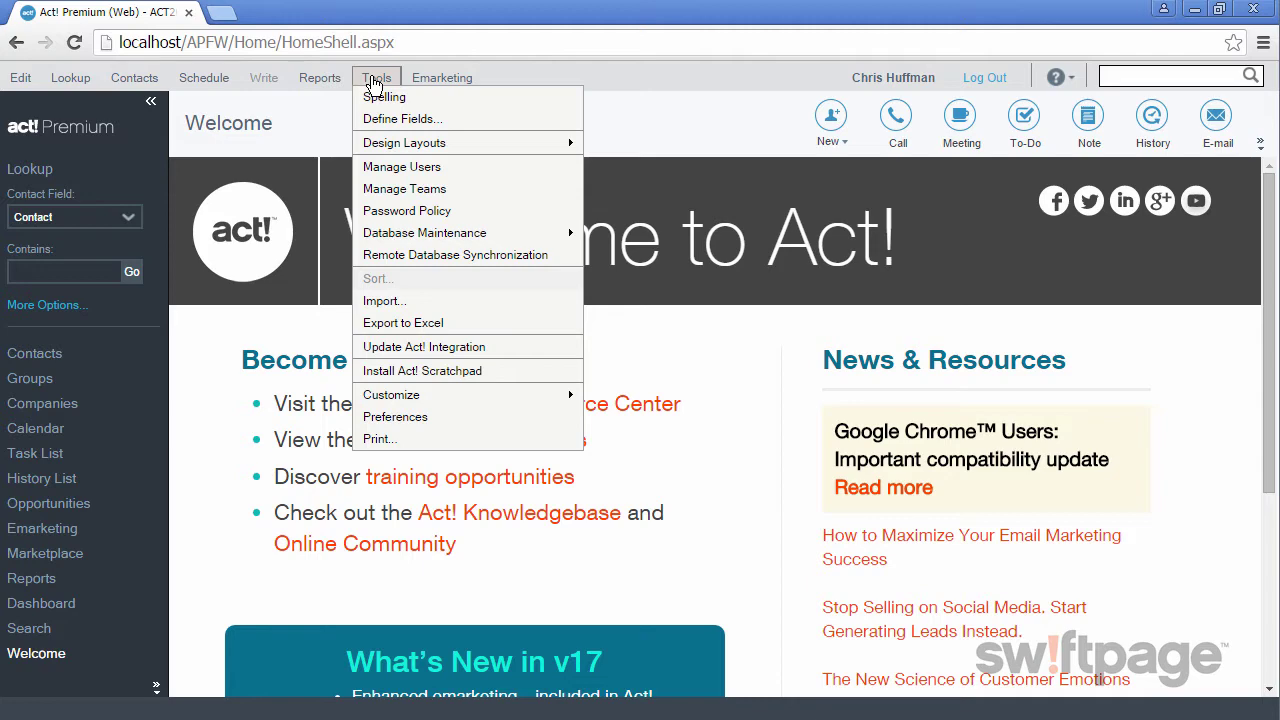
{"action": "left_click", "coordinate": [395, 418]}
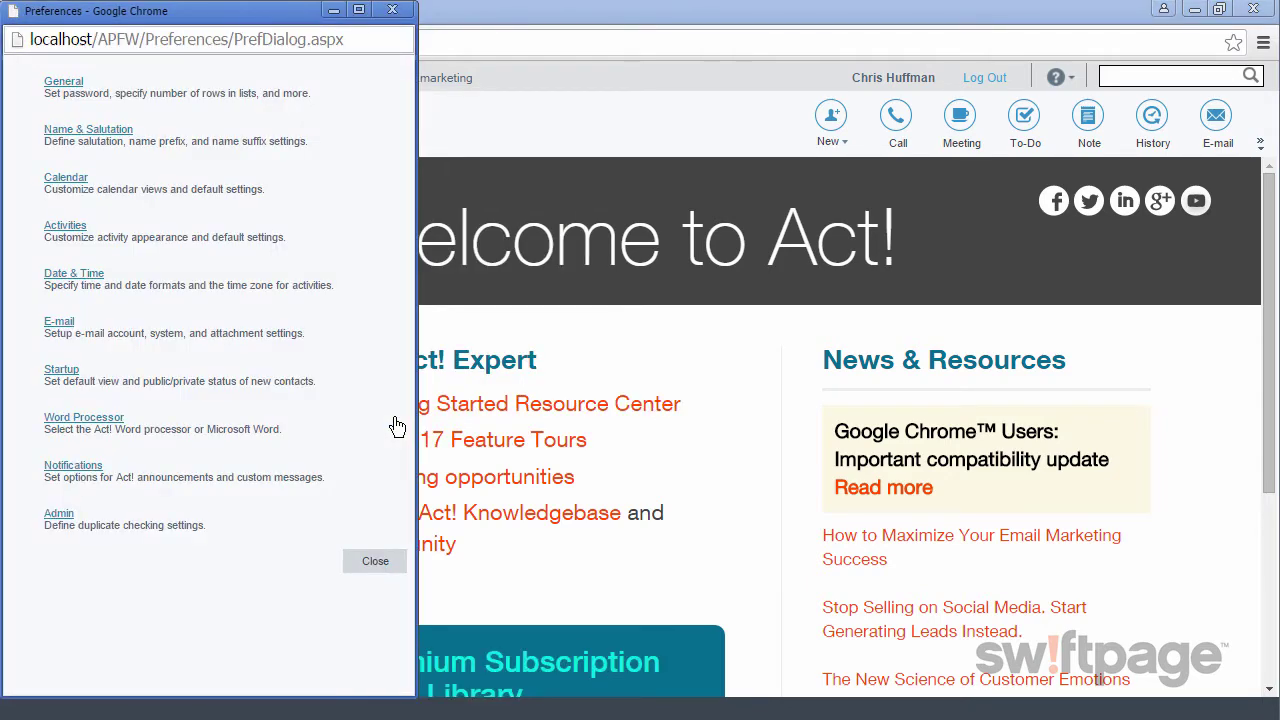
{"action": "left_click", "coordinate": [62, 83]}
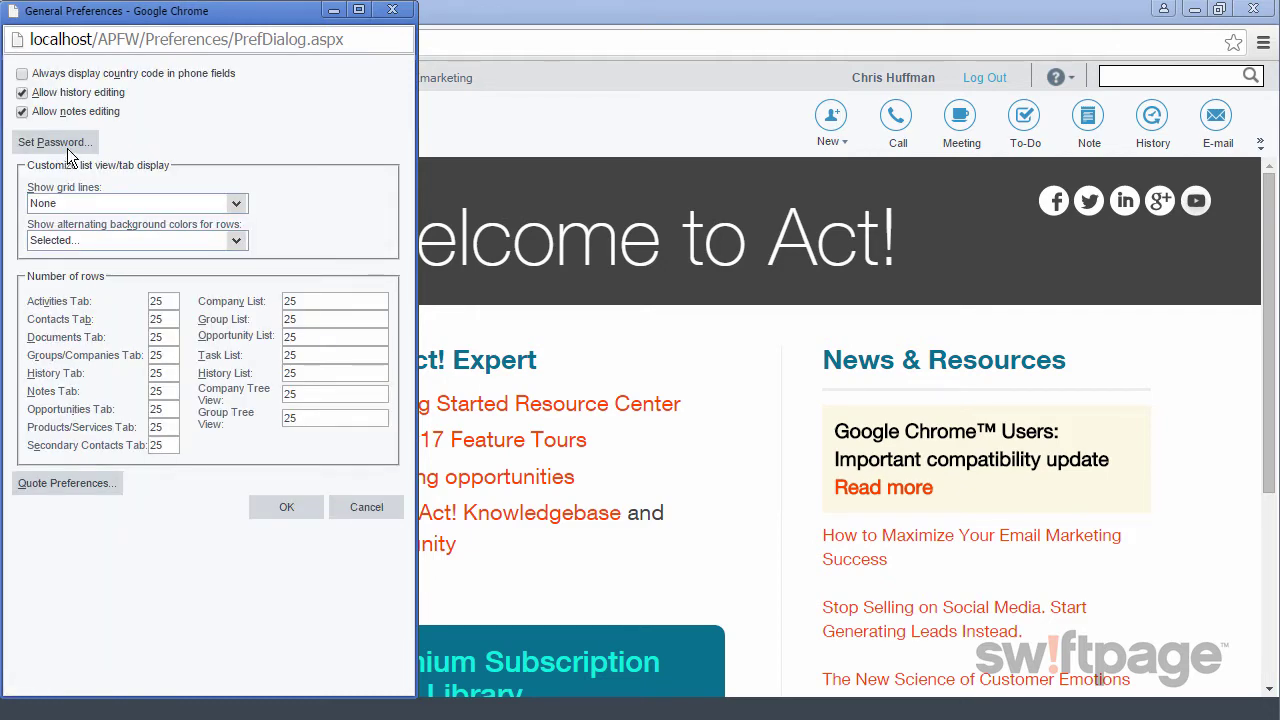
{"action": "left_click", "coordinate": [55, 142]}
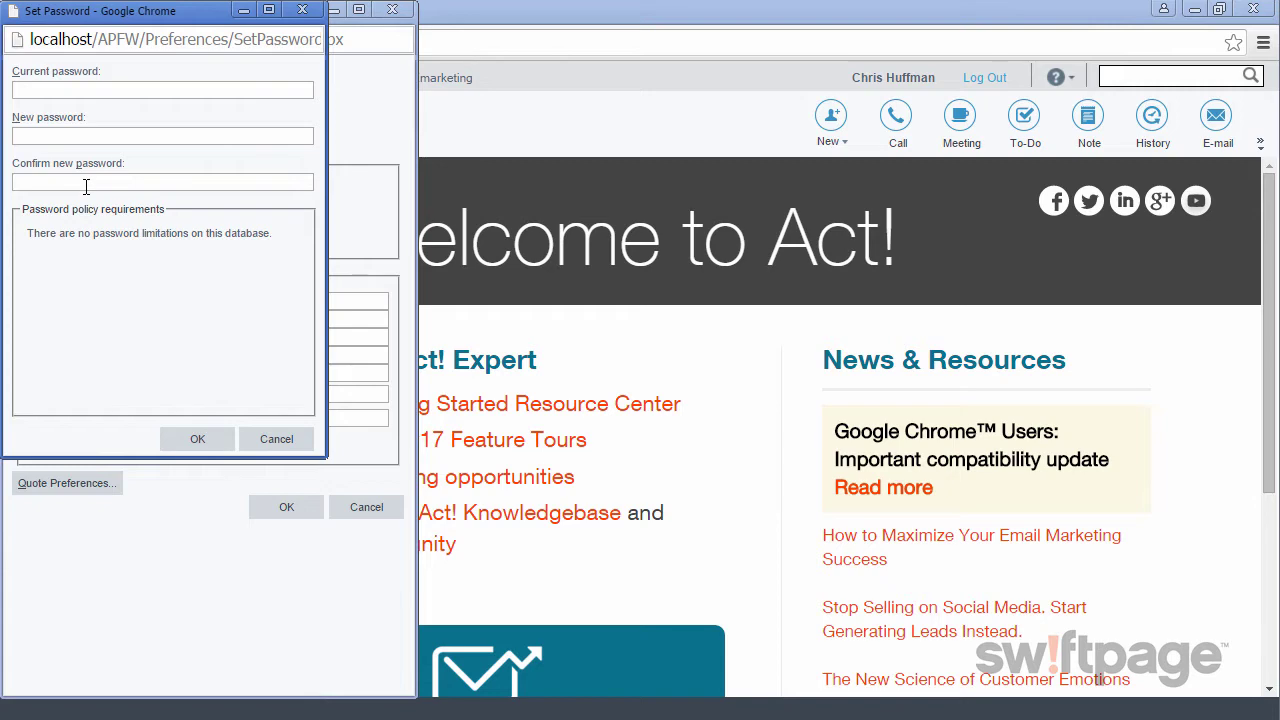
{"action": "left_click", "coordinate": [276, 440]}
{"action": "left_click", "coordinate": [350, 507]}
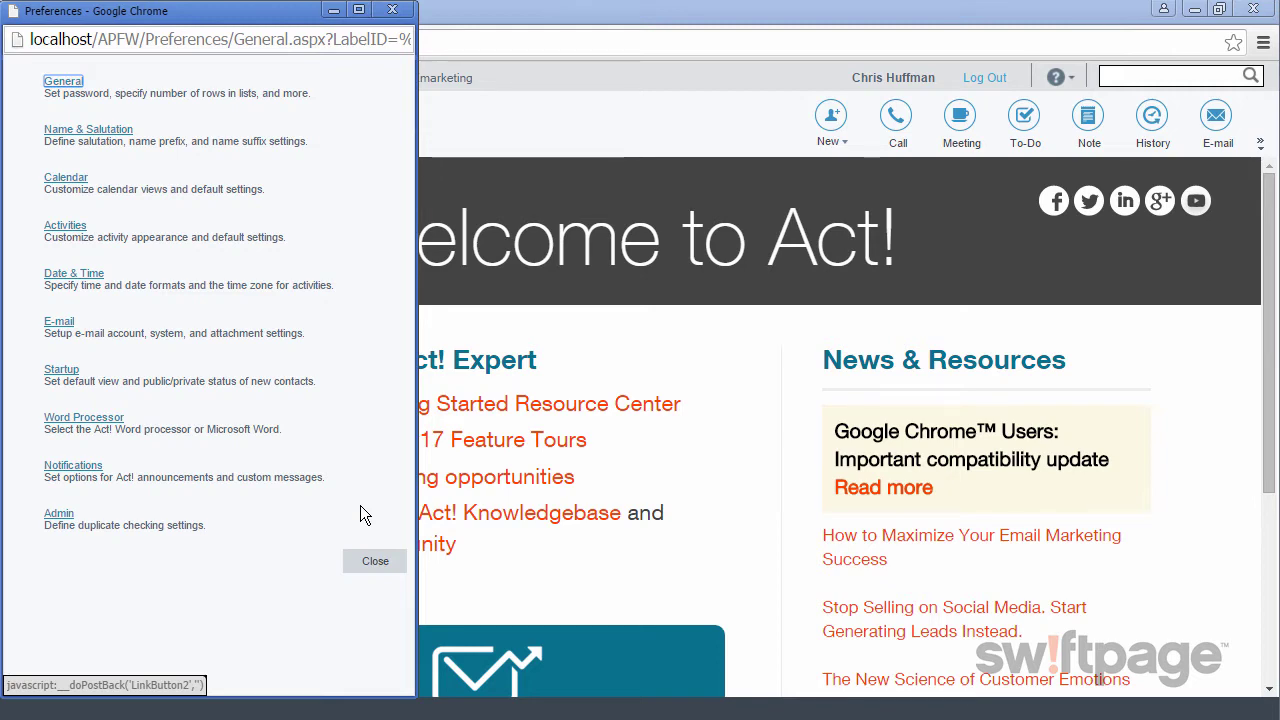
{"action": "left_click", "coordinate": [372, 559]}
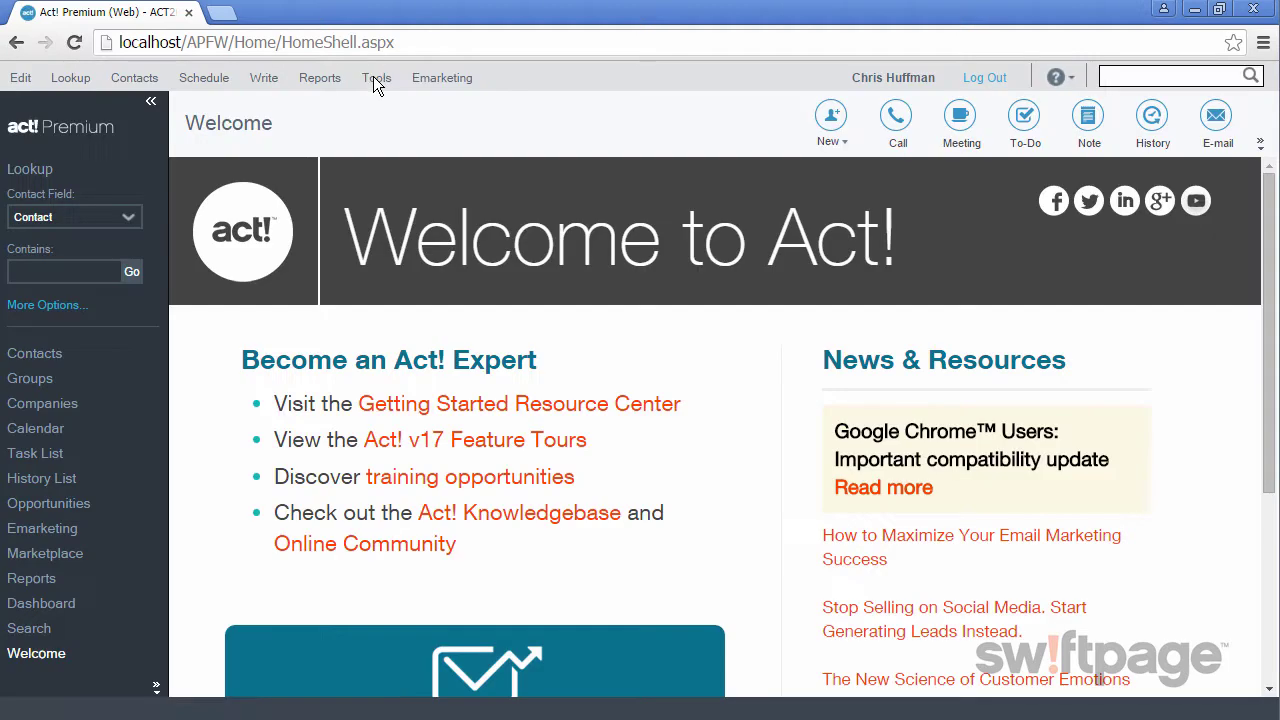
{"action": "left_click", "coordinate": [377, 79]}
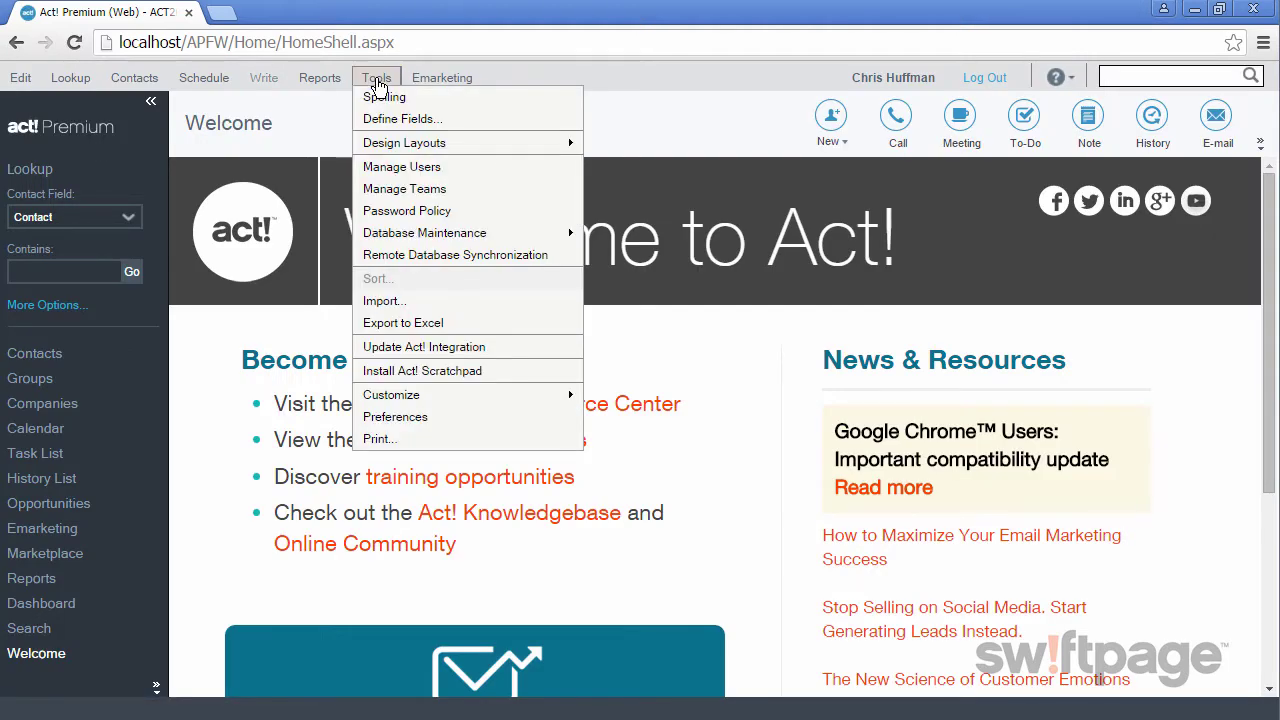
{"action": "left_click", "coordinate": [391, 168]}
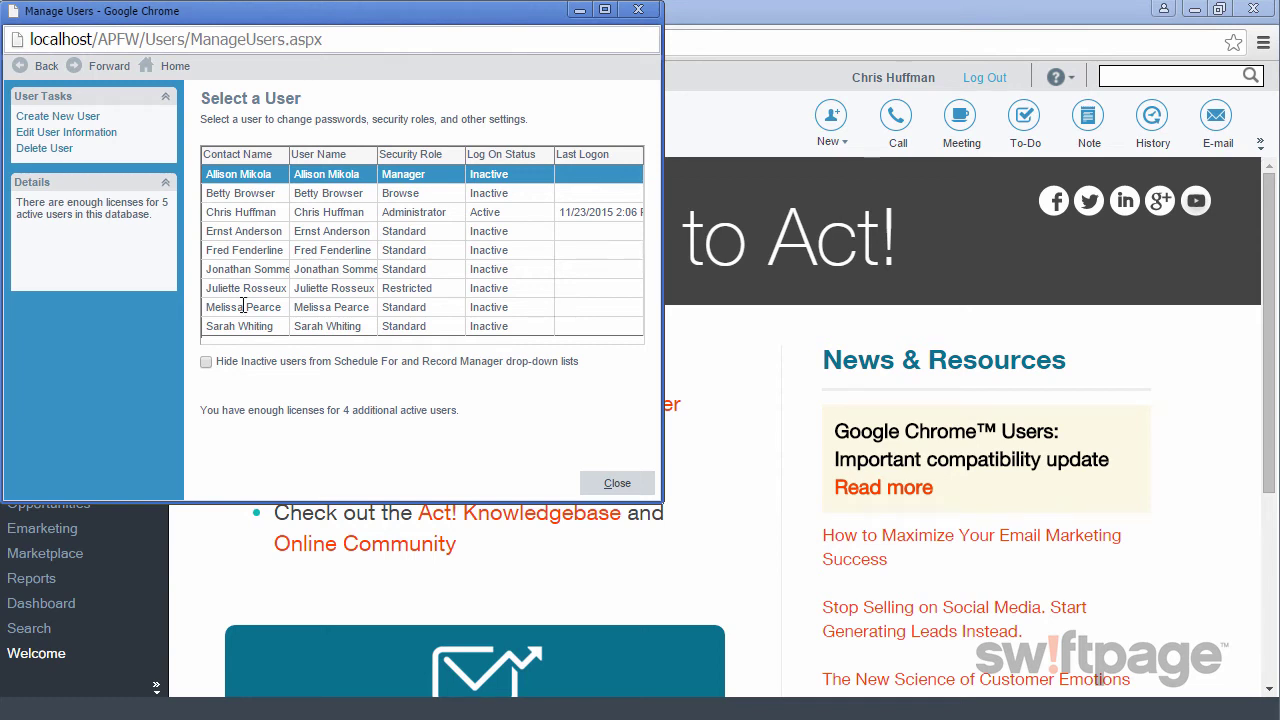
{"action": "left_click", "coordinate": [77, 124]}
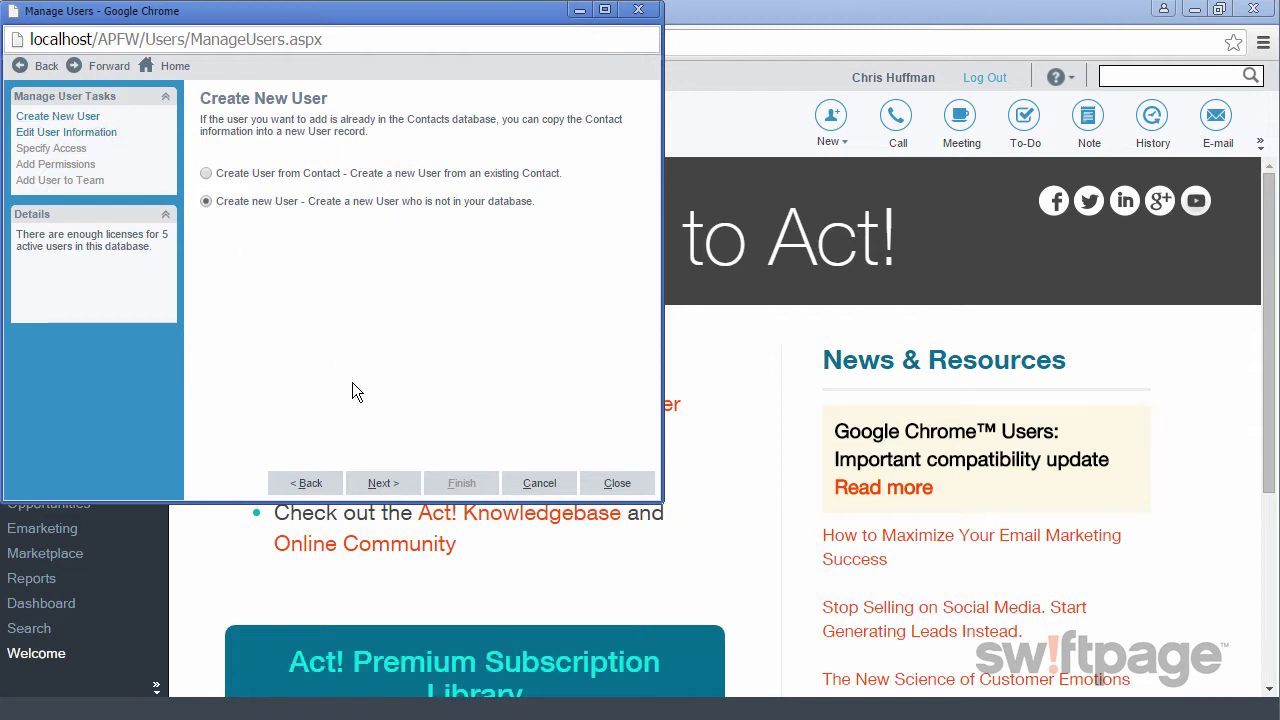
{"action": "left_click", "coordinate": [381, 483]}
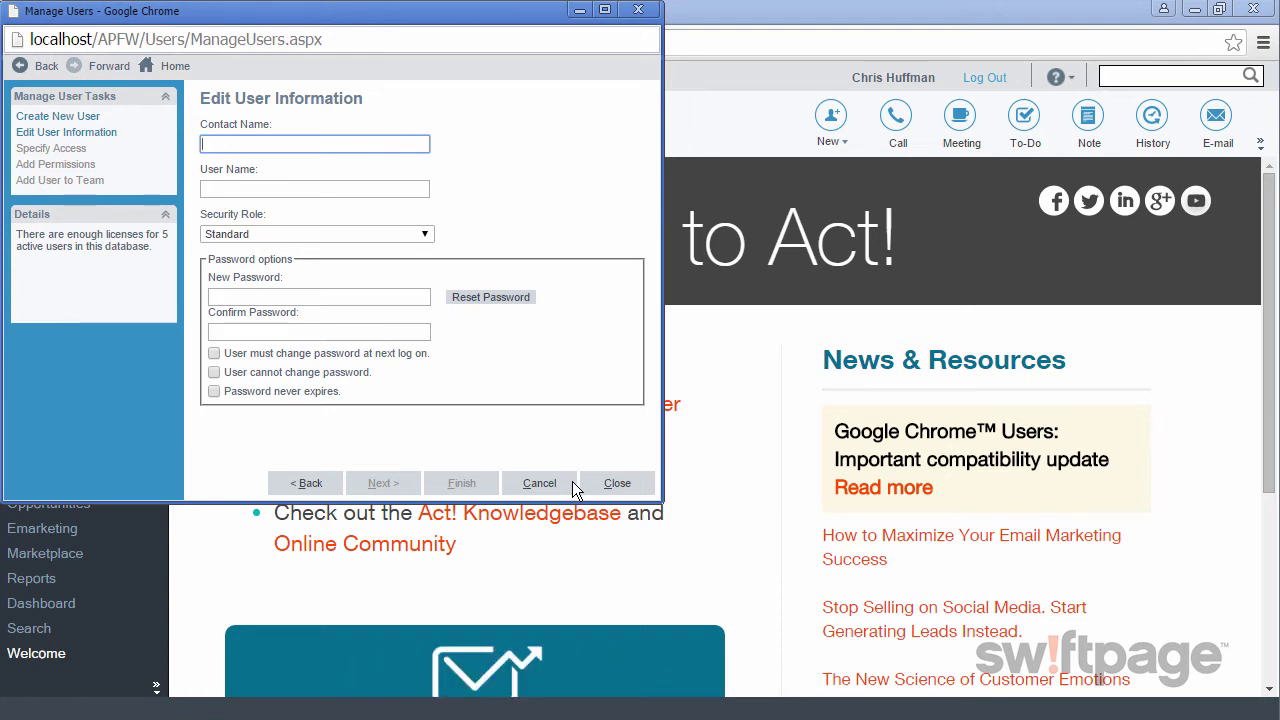
{"action": "left_click", "coordinate": [604, 482]}
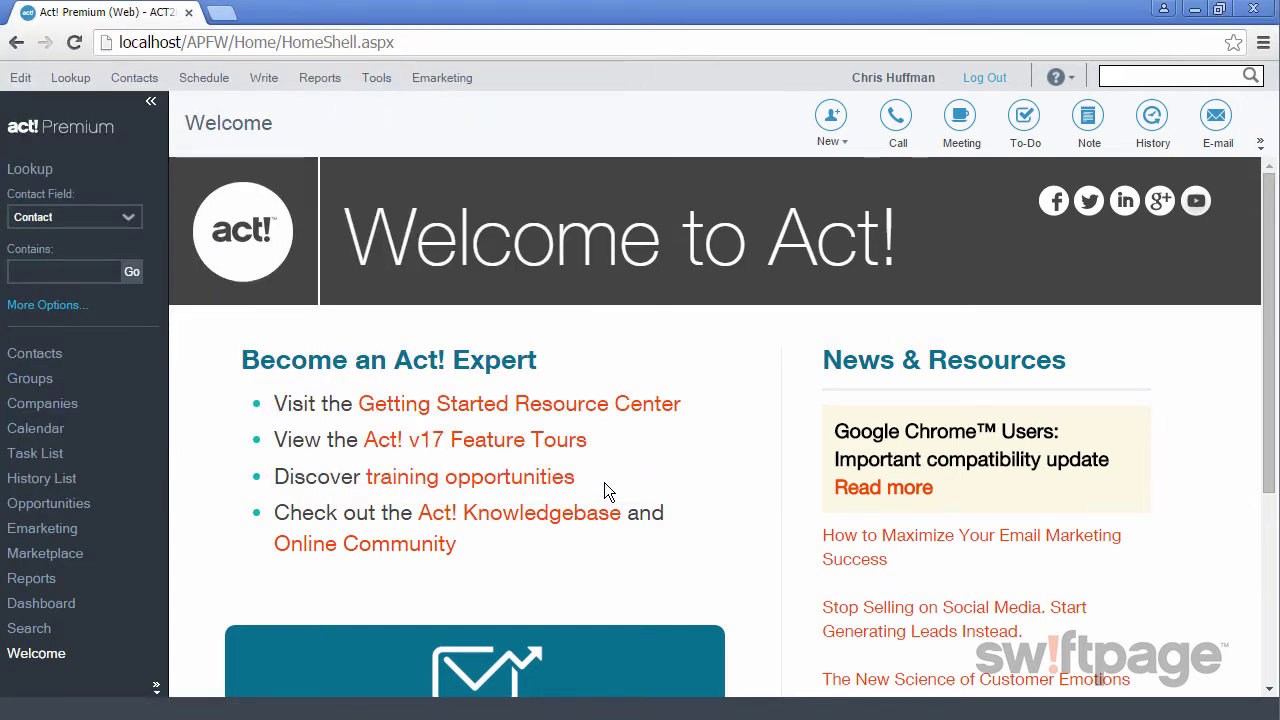
Open the Contacts detail view, showing record 46 of 218.
{"action": "left_click", "coordinate": [18, 355]}
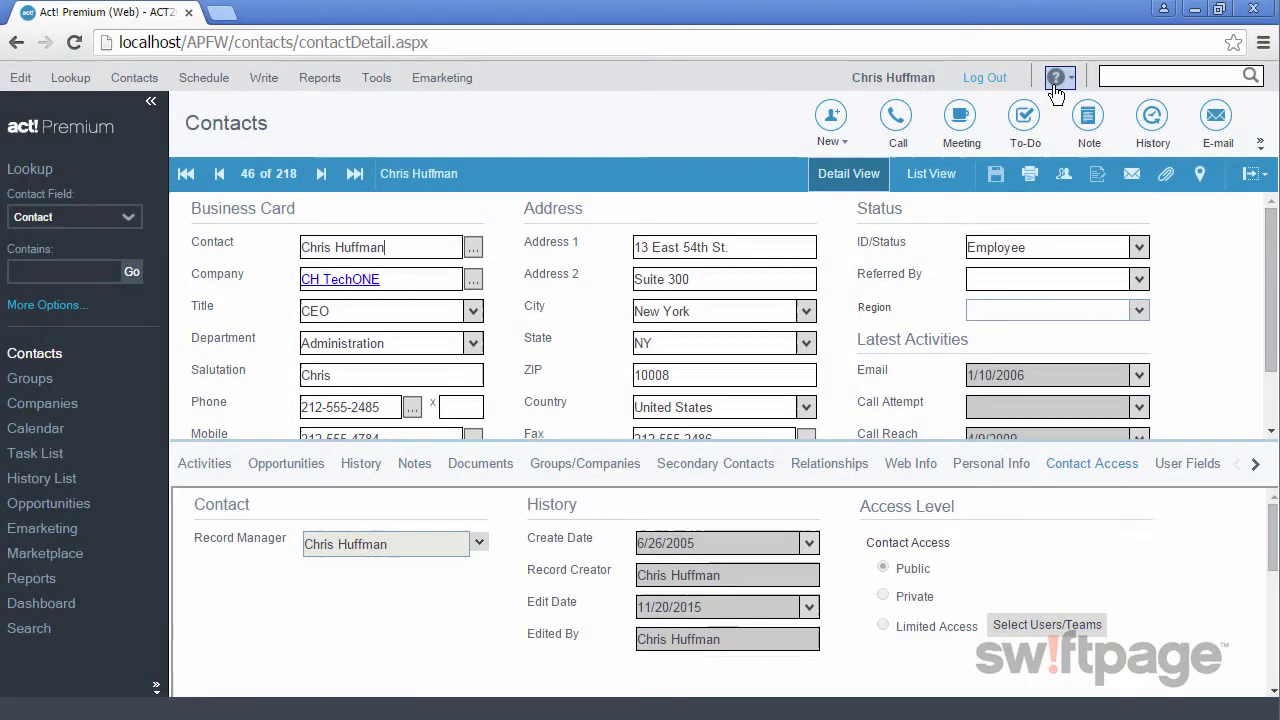
Put the caret in the Contact name field of the current record.
{"action": "left_click", "coordinate": [398, 247]}
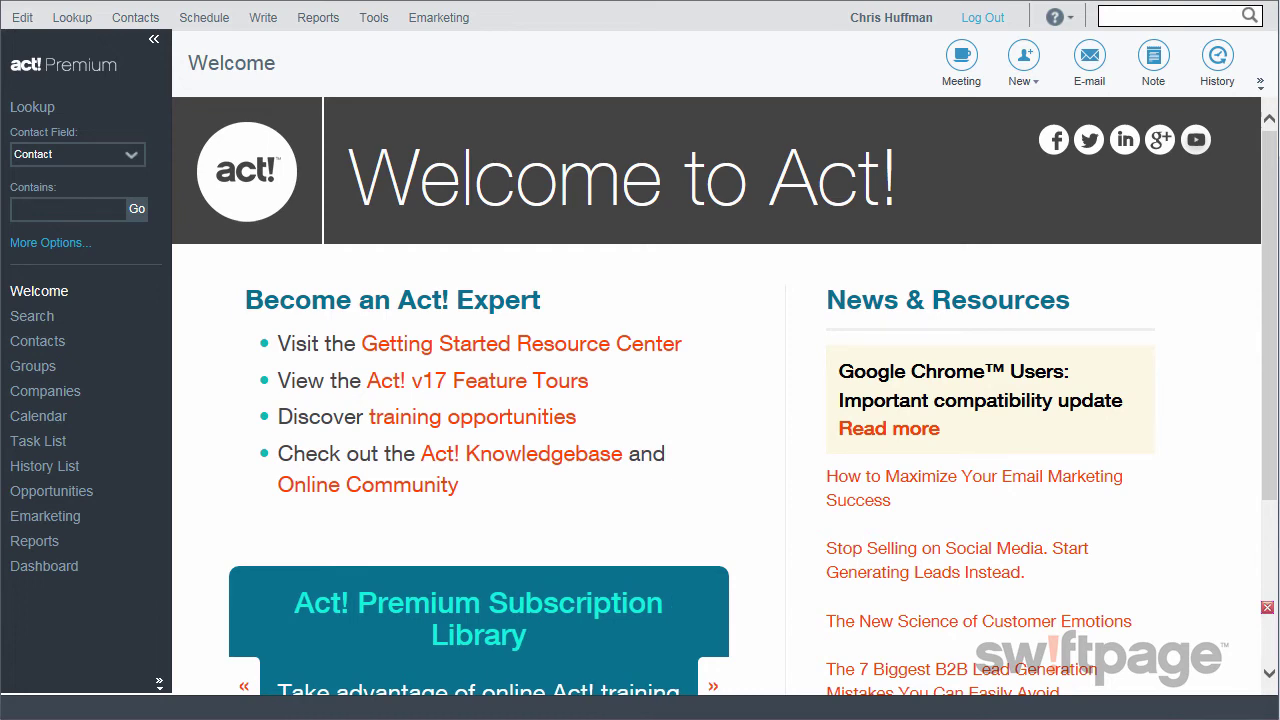
Create and save a contact for the CSB Studios CEO in Scottsdale, then view contacts as a list.
{"action": "left_click", "coordinate": [37, 342]}
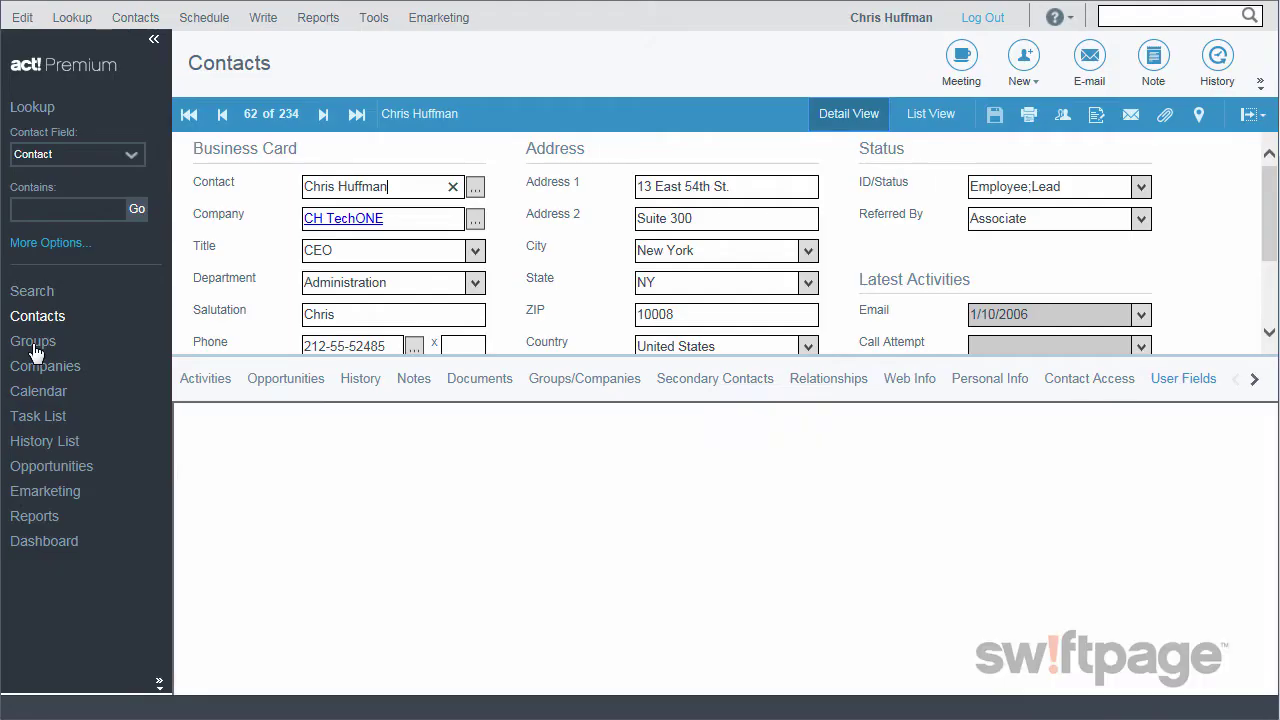
{"action": "left_click", "coordinate": [1024, 56]}
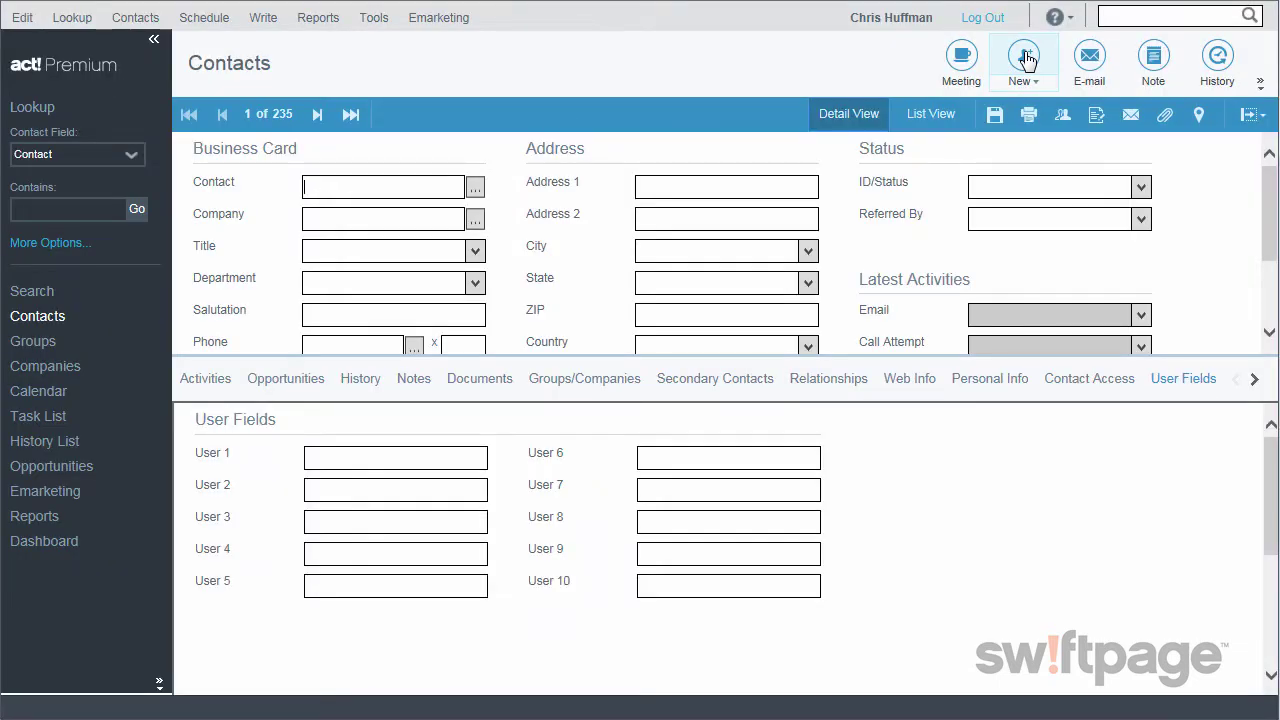
{"action": "type", "text": "Robert Barker"}
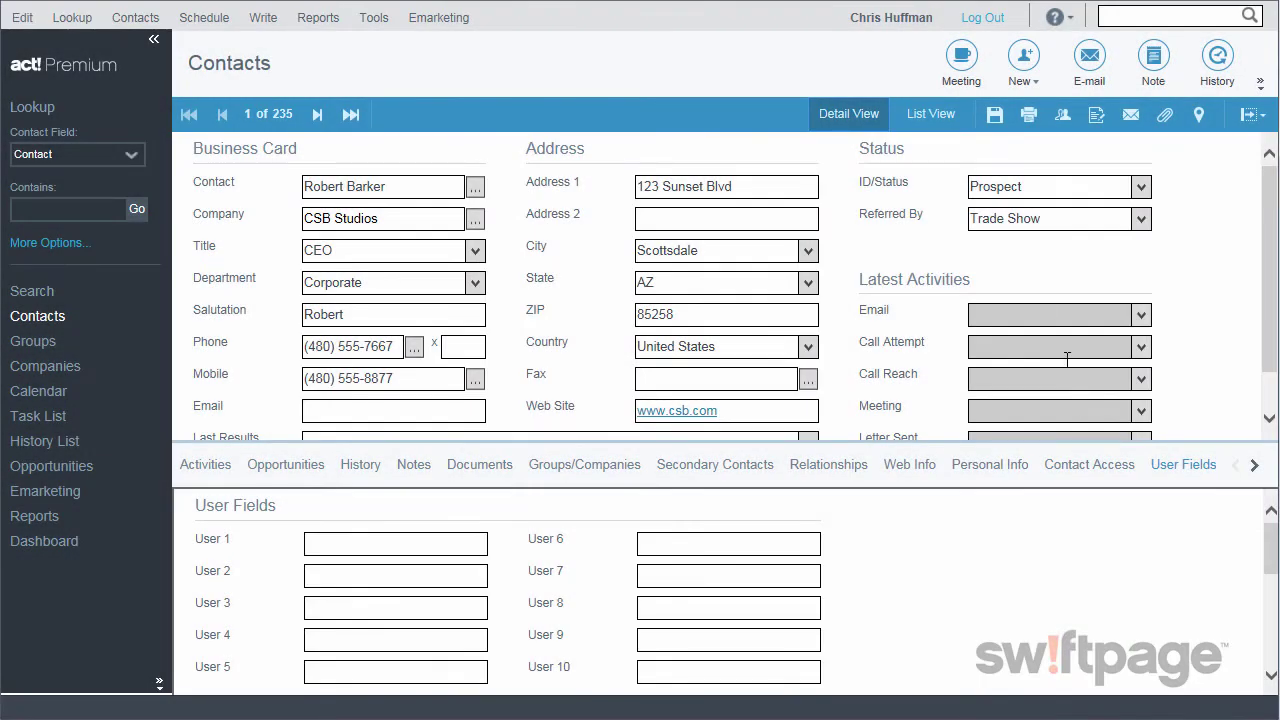
{"action": "left_click", "coordinate": [995, 118]}
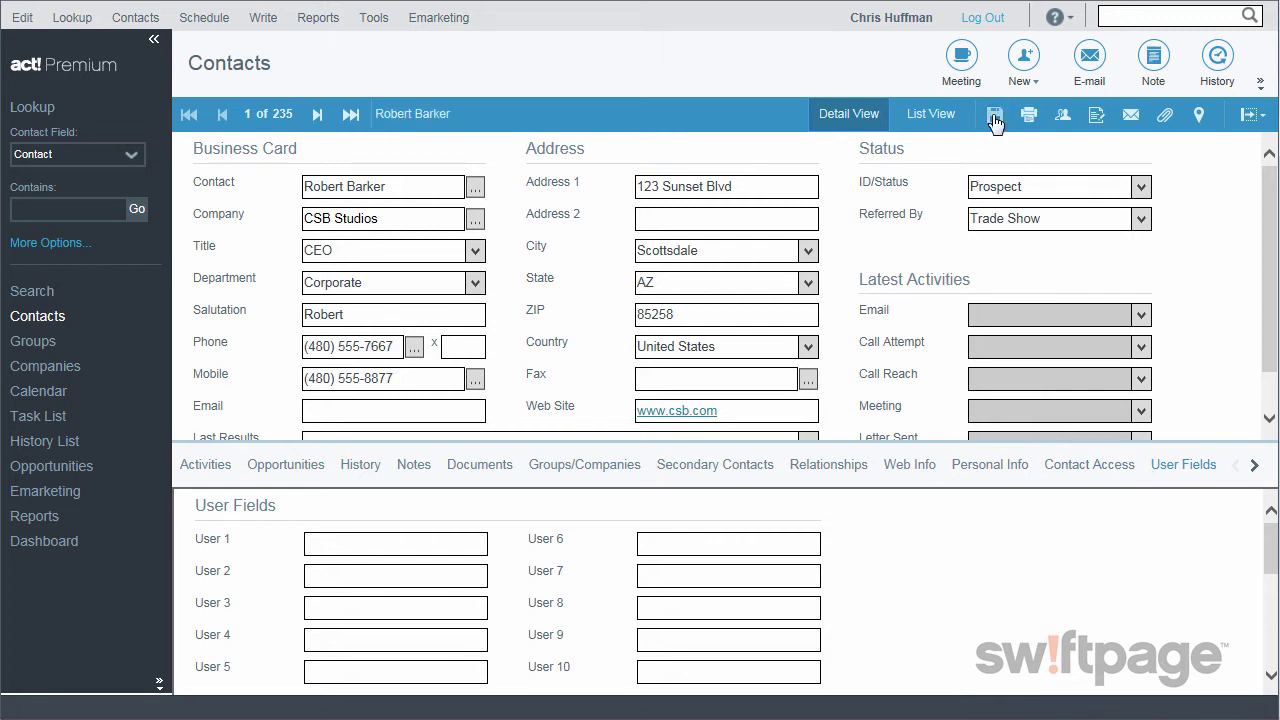
{"action": "left_click", "coordinate": [939, 120]}
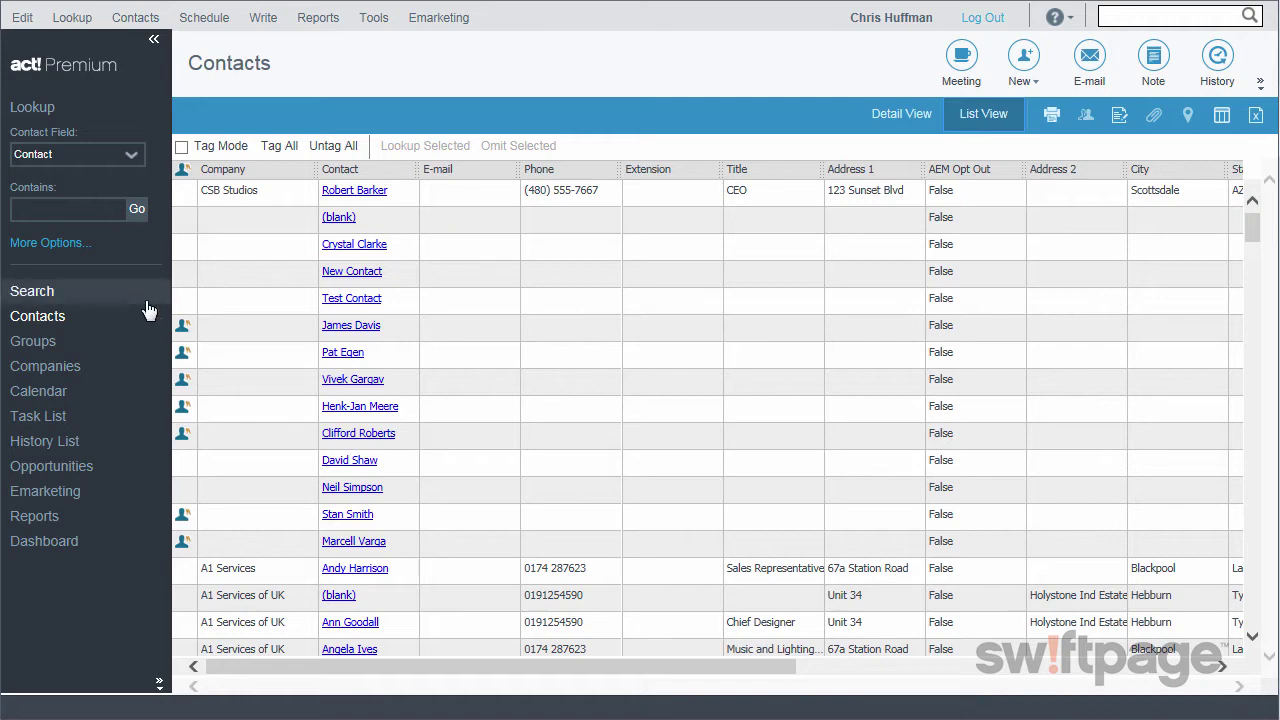
Save a new group 'October Trade Show' described as 'Contacts met at the October Trade Show'.
{"action": "left_click", "coordinate": [45, 352]}
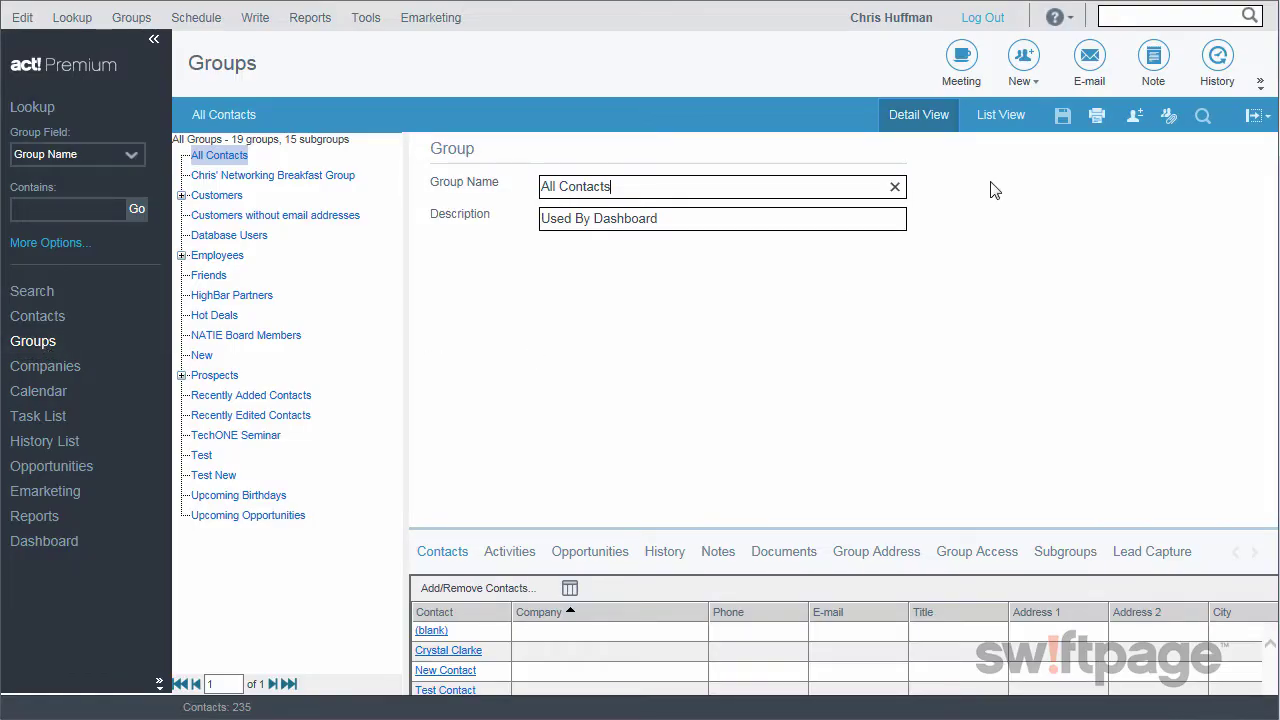
{"action": "left_click", "coordinate": [1025, 60]}
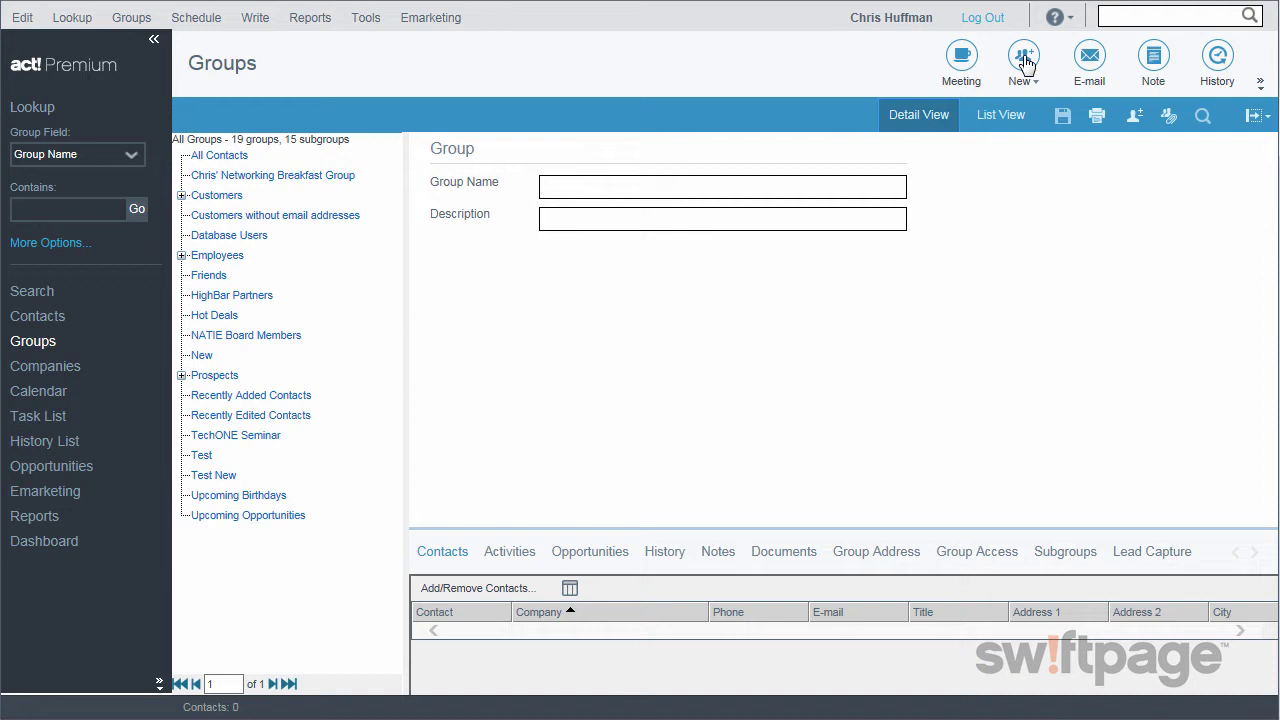
{"action": "type", "text": "October Trade Show"}
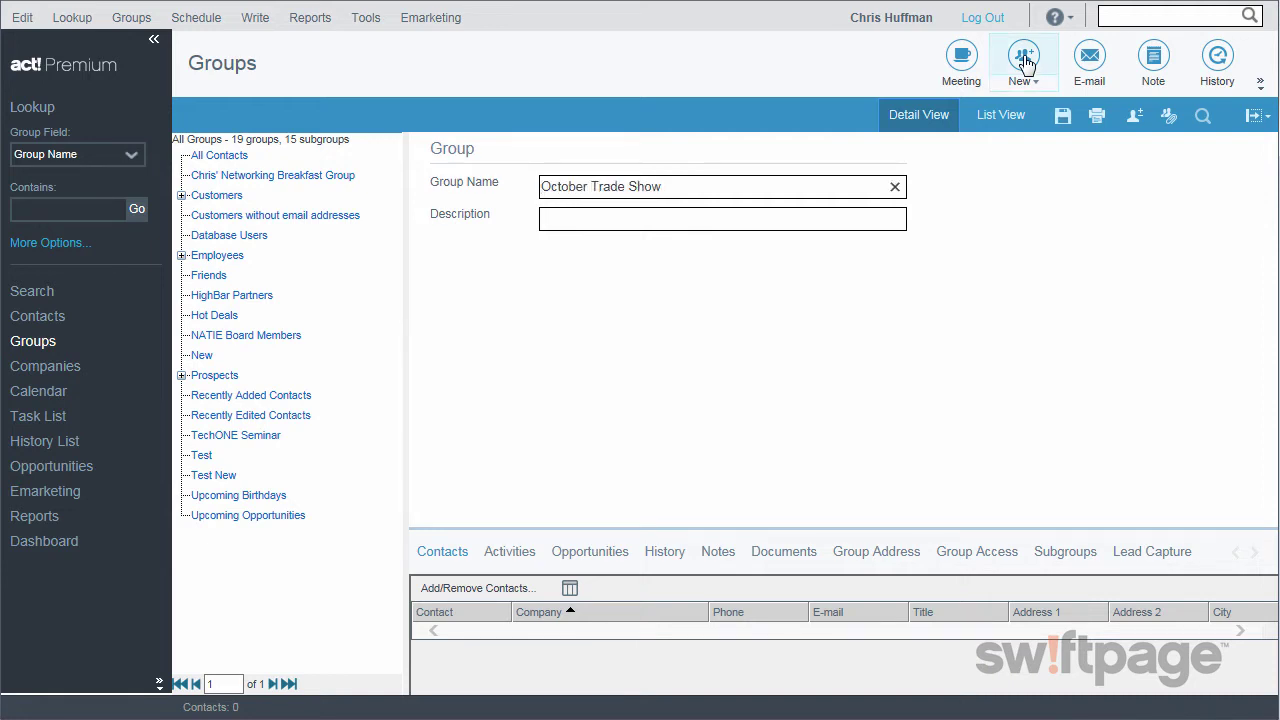
{"action": "left_click", "coordinate": [797, 222]}
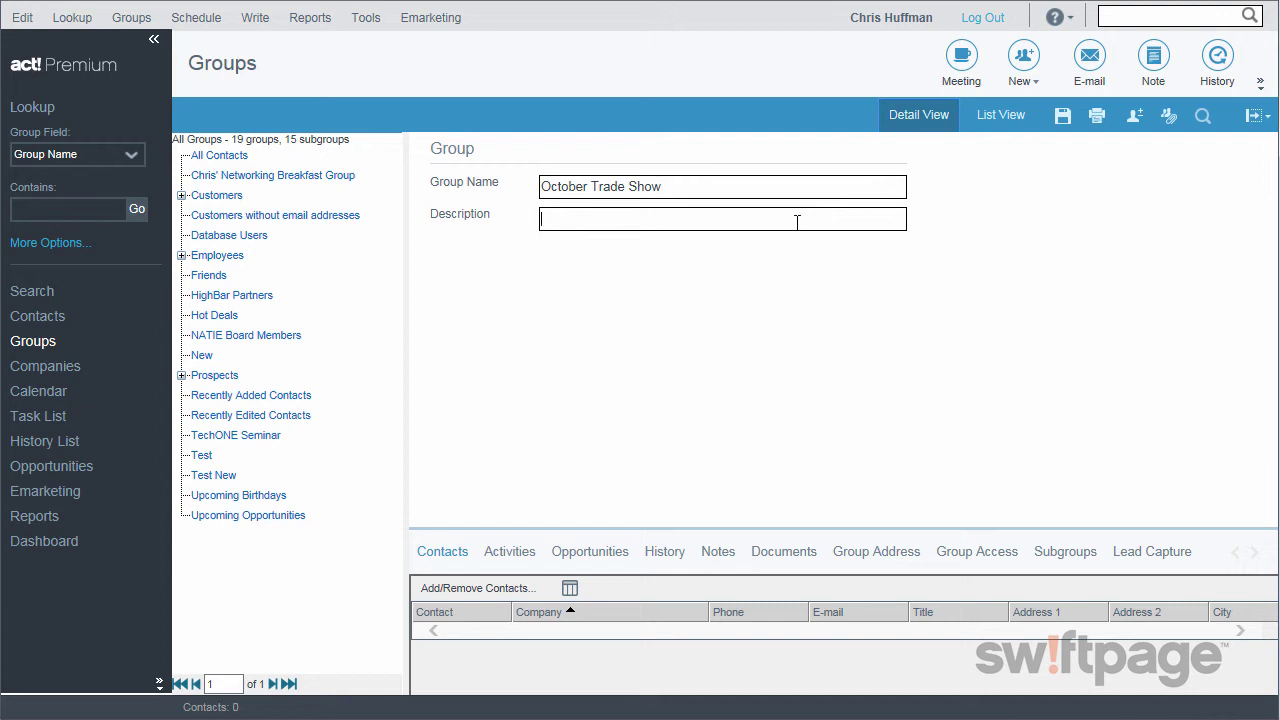
{"action": "type", "text": "Contacts met at the October T"}
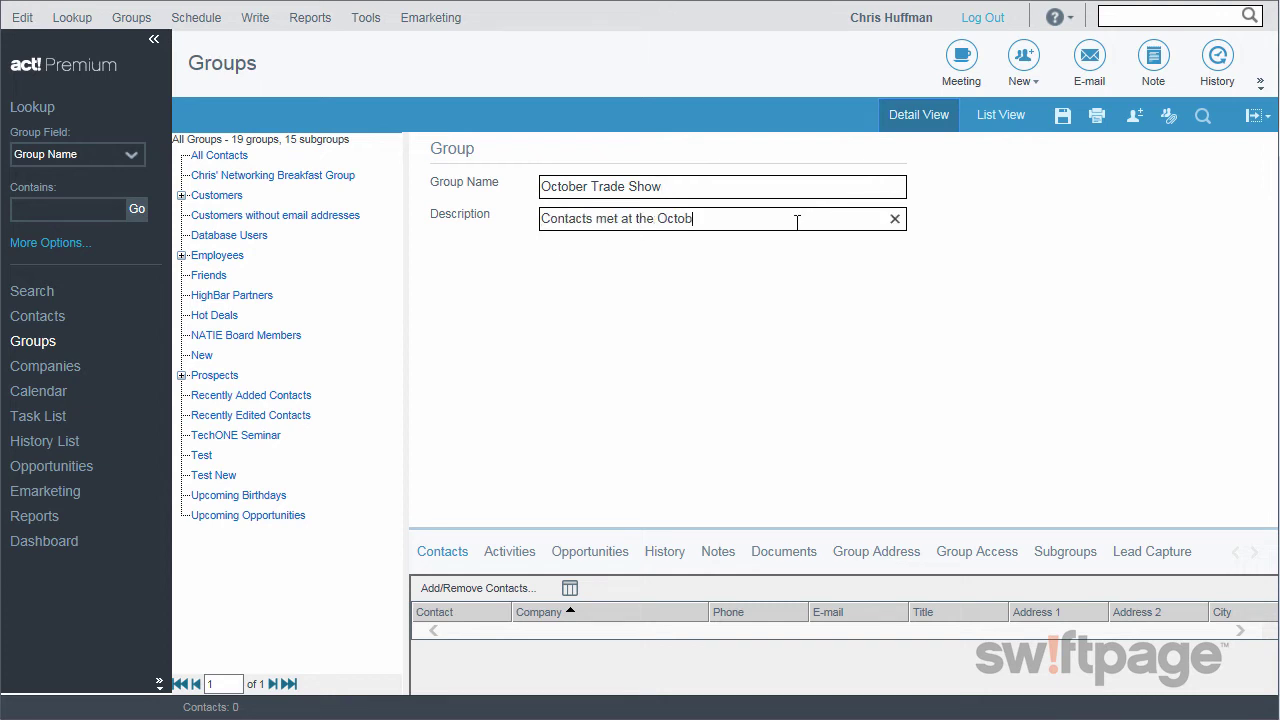
{"action": "type", "text": "rade Show"}
{"action": "left_click", "coordinate": [1064, 117]}
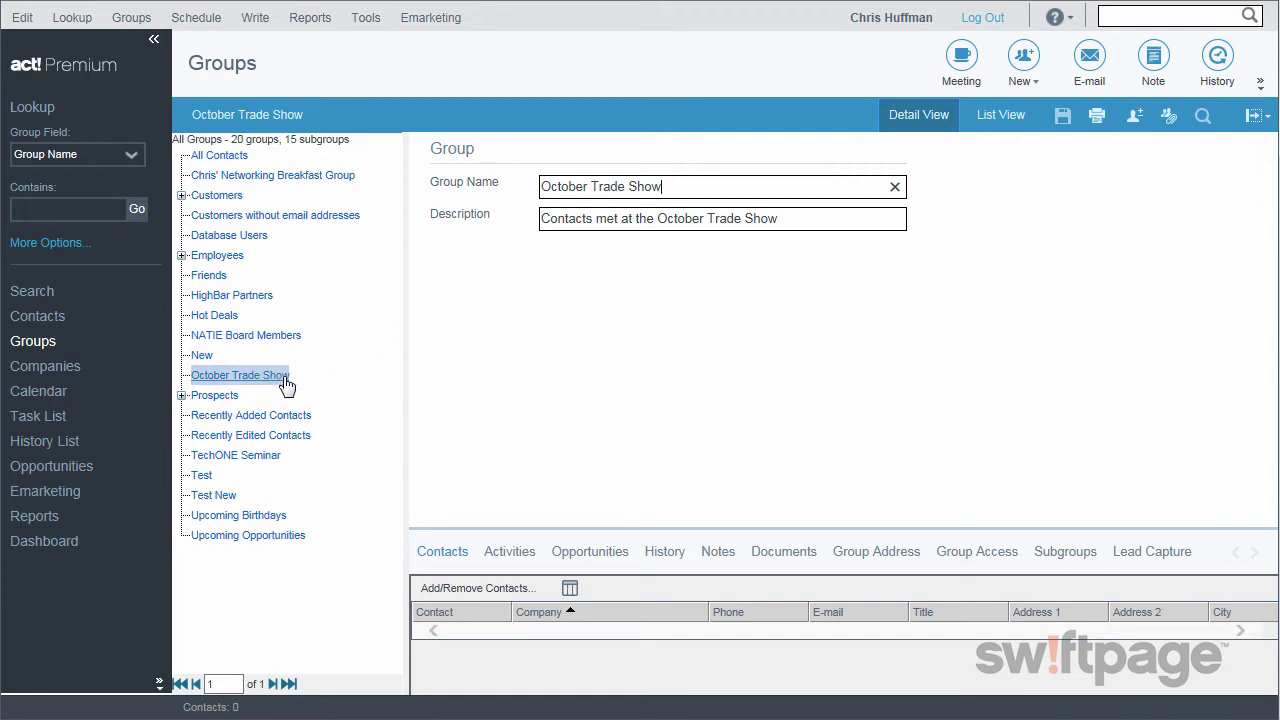
Add five contacts, including the CSB Studios contact, as static members of the October Trade Show group.
{"action": "left_click", "coordinate": [463, 589]}
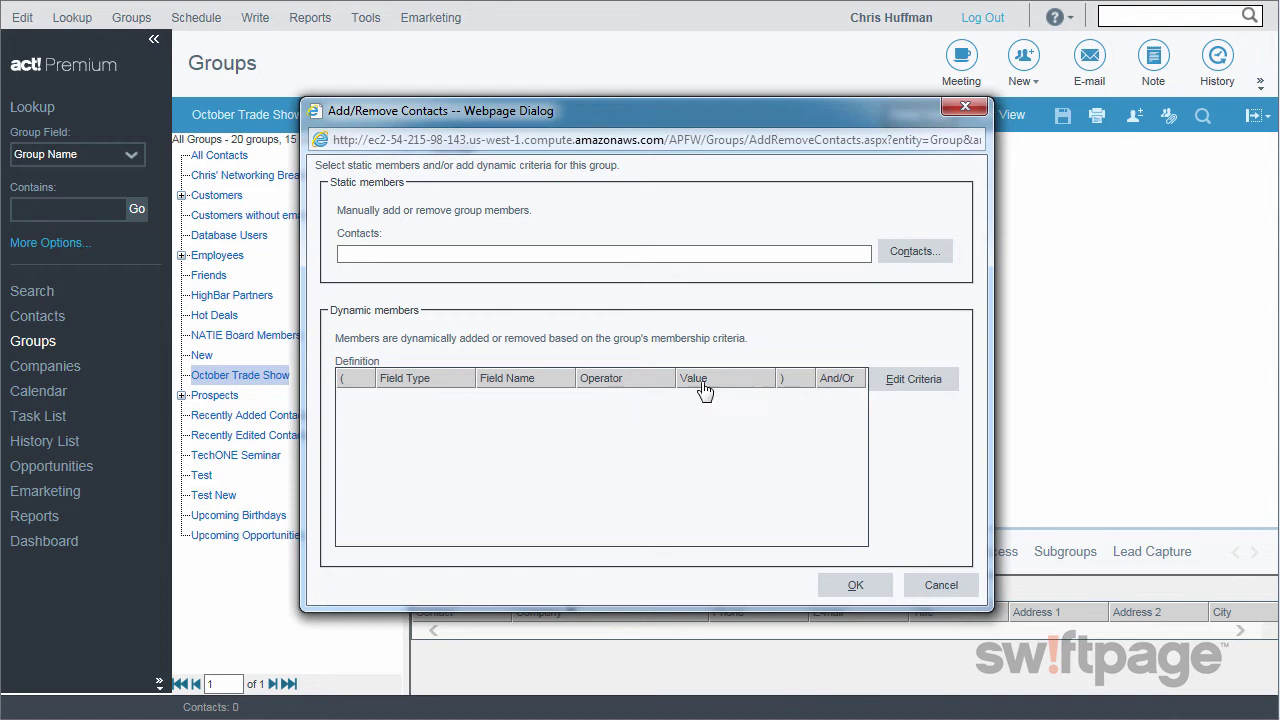
{"action": "left_click", "coordinate": [918, 258]}
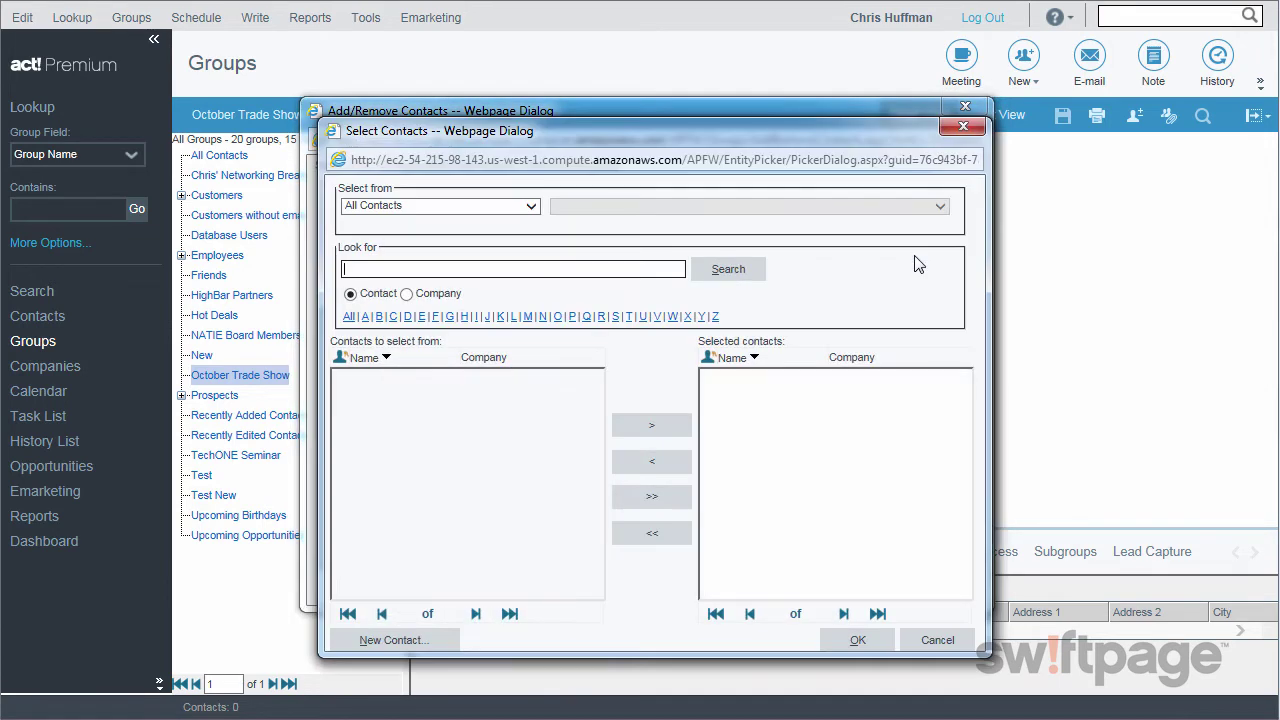
{"action": "left_click", "coordinate": [379, 317]}
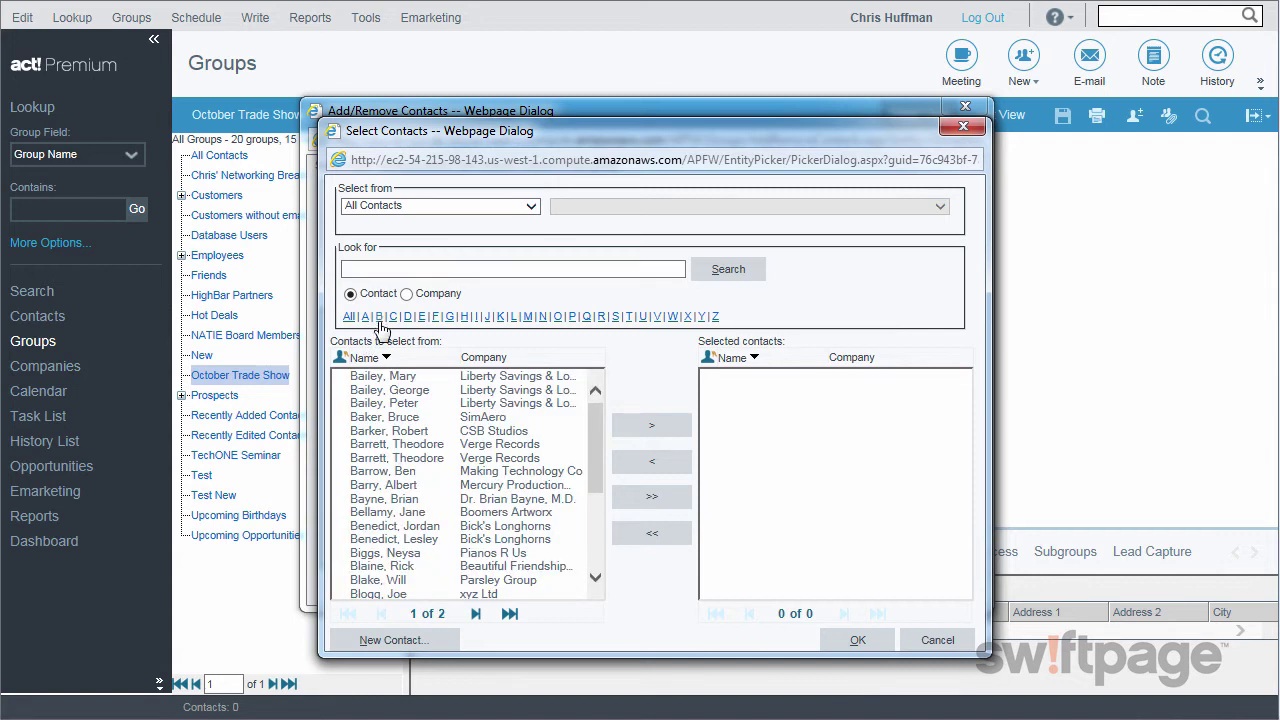
{"action": "left_click", "coordinate": [400, 434]}
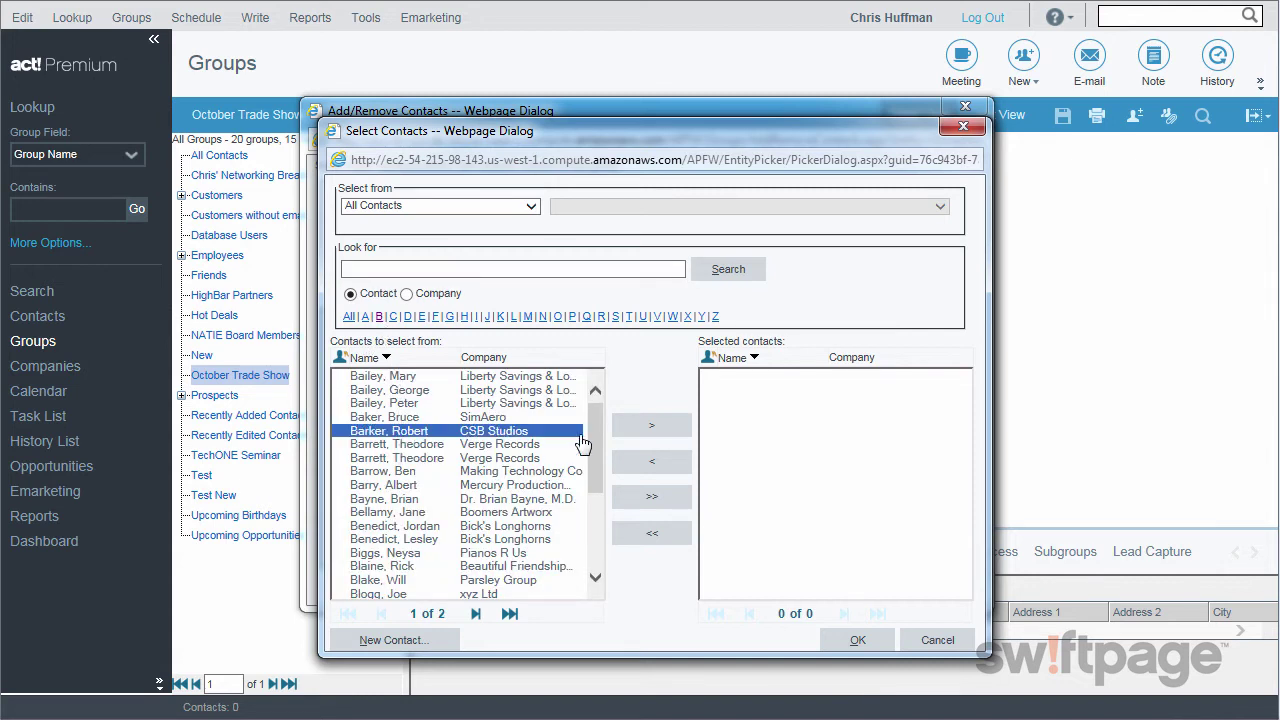
{"action": "left_click", "coordinate": [648, 430]}
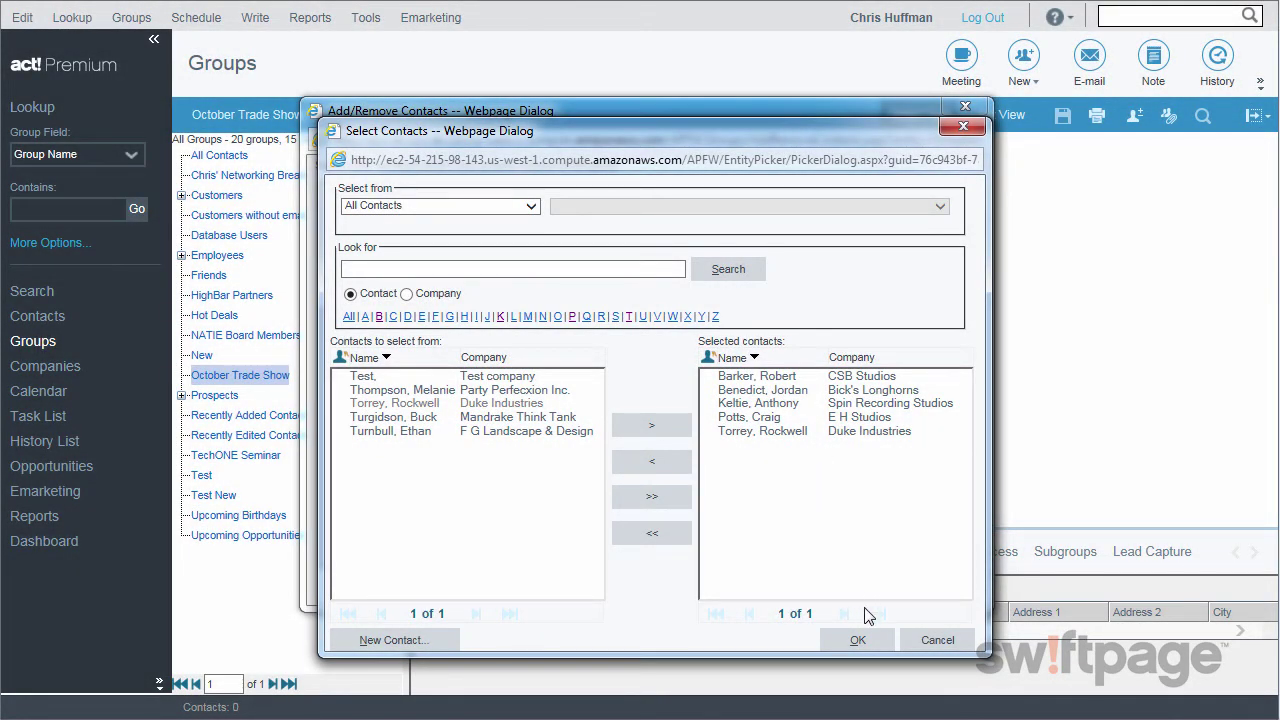
{"action": "left_click", "coordinate": [858, 640]}
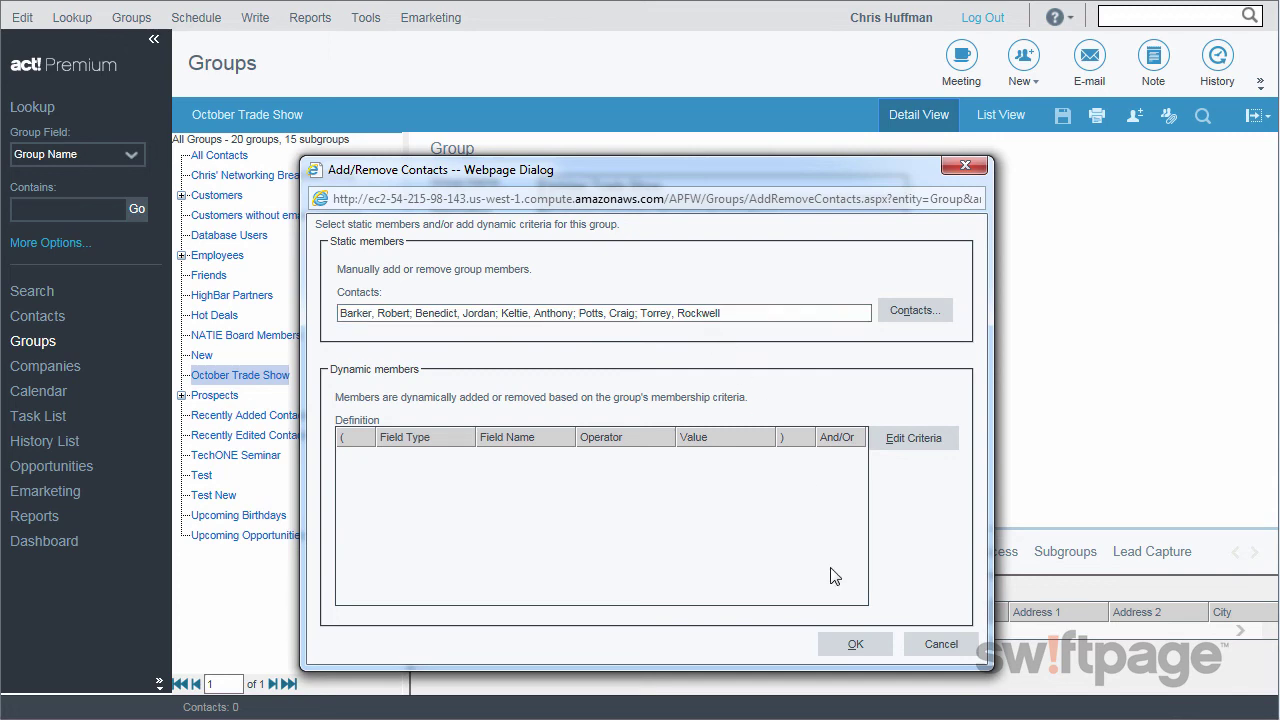
{"action": "left_click", "coordinate": [854, 644]}
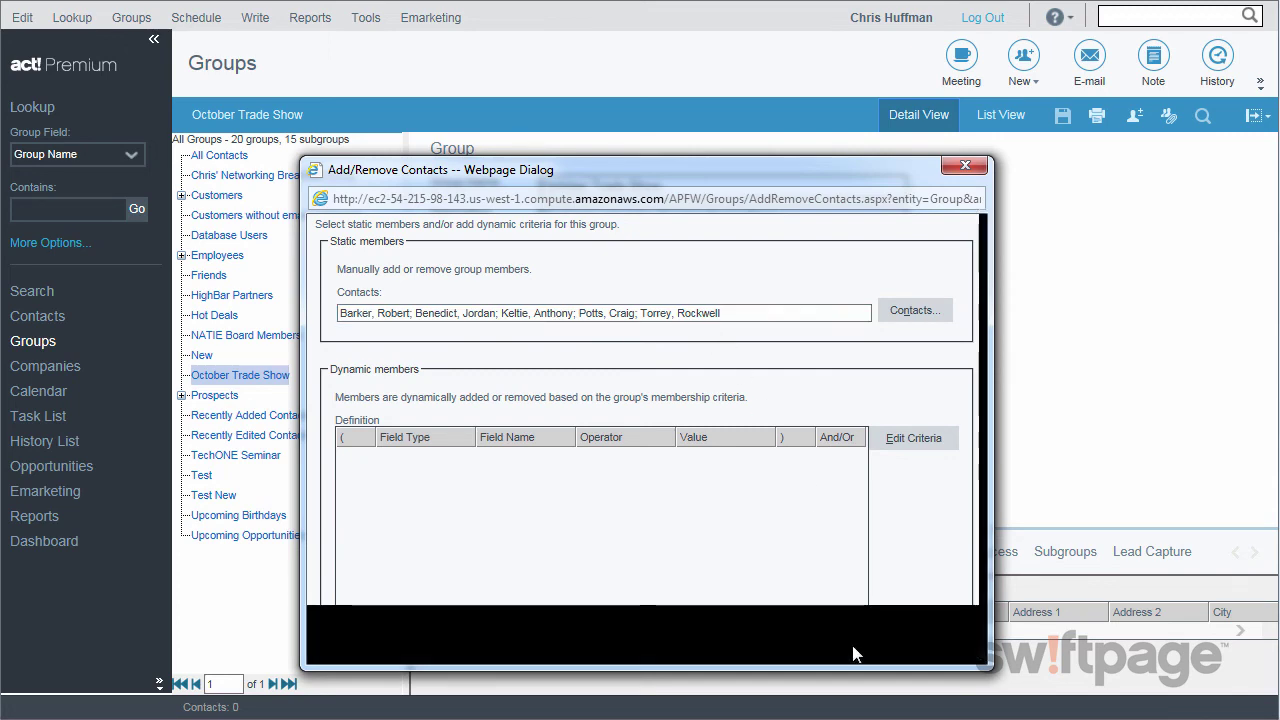